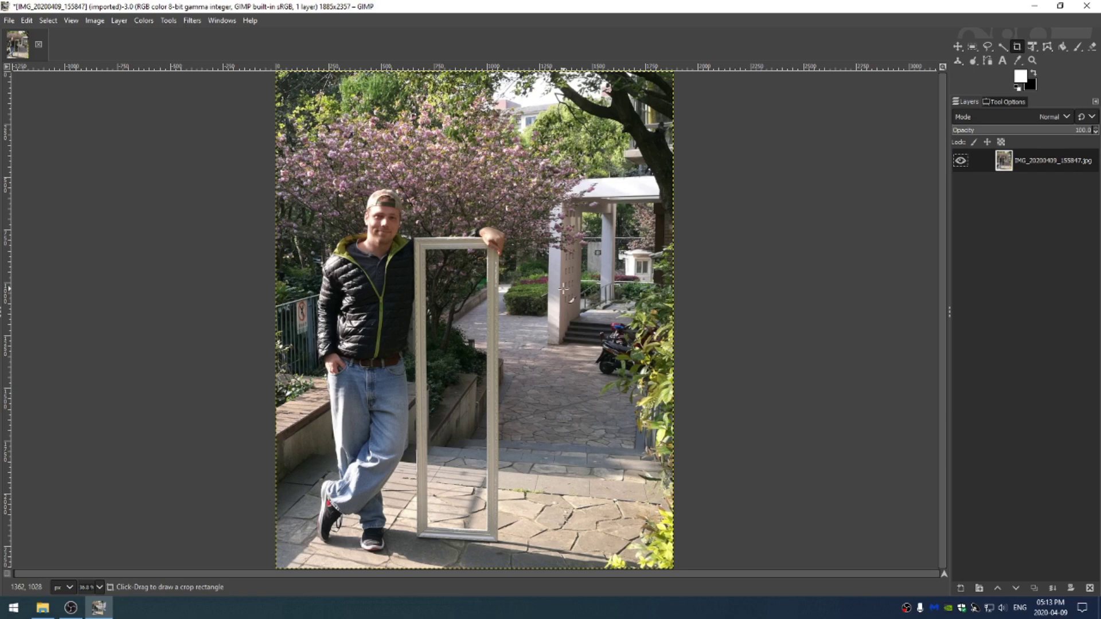
Step: Duplicate the photo layer and ready the Clone tool at 100% zoom with brush size 57
{"action": "key", "text": "ctrl+shift+d"}
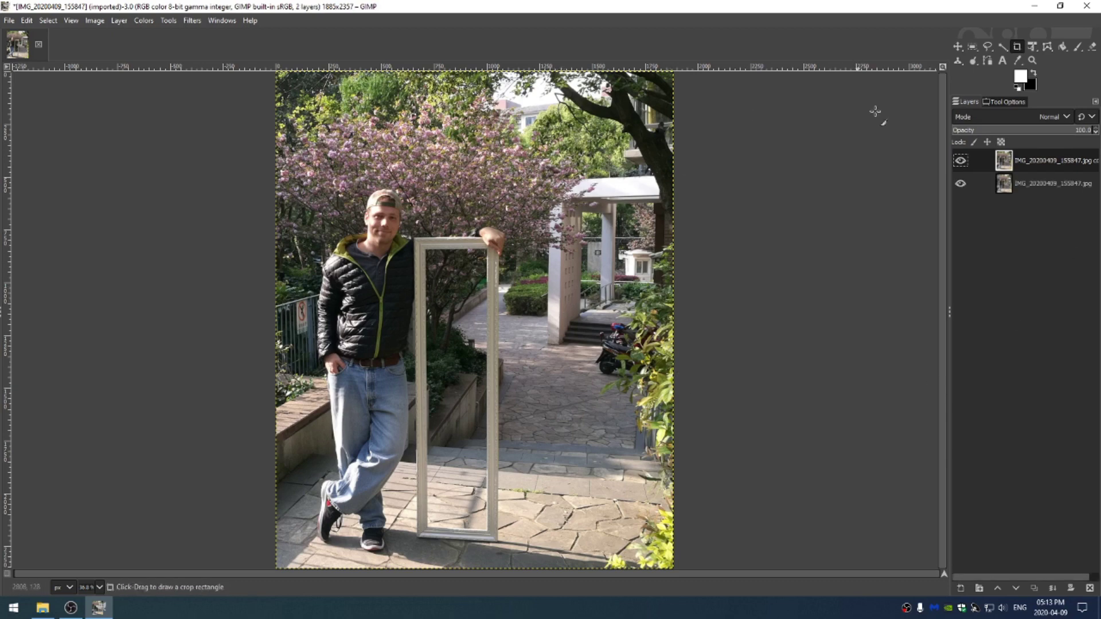
{"action": "left_click", "coordinate": [962, 59]}
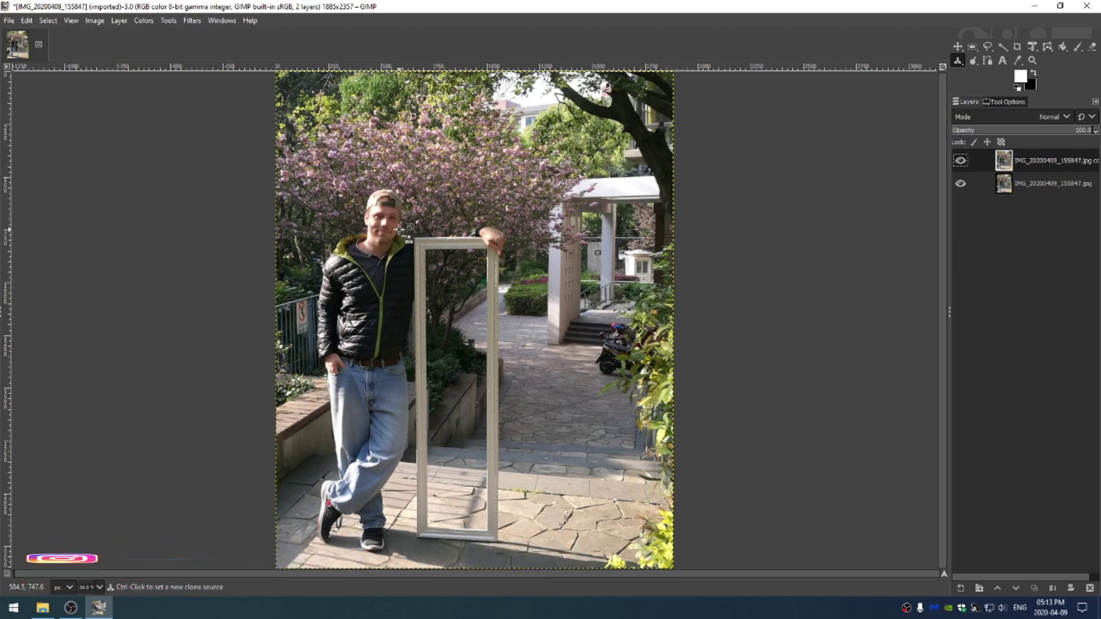
{"action": "scroll", "coordinate": [399, 228], "scroll_direction": "up", "scroll_amount": 5}
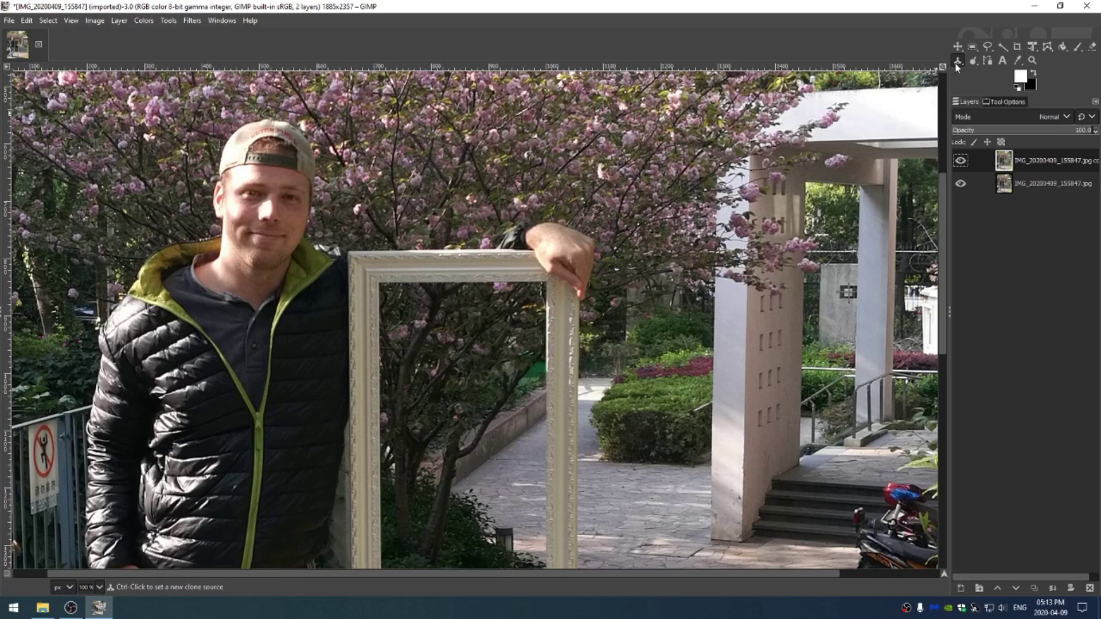
{"action": "key", "text": "ctrl"}
{"action": "key", "text": "["}
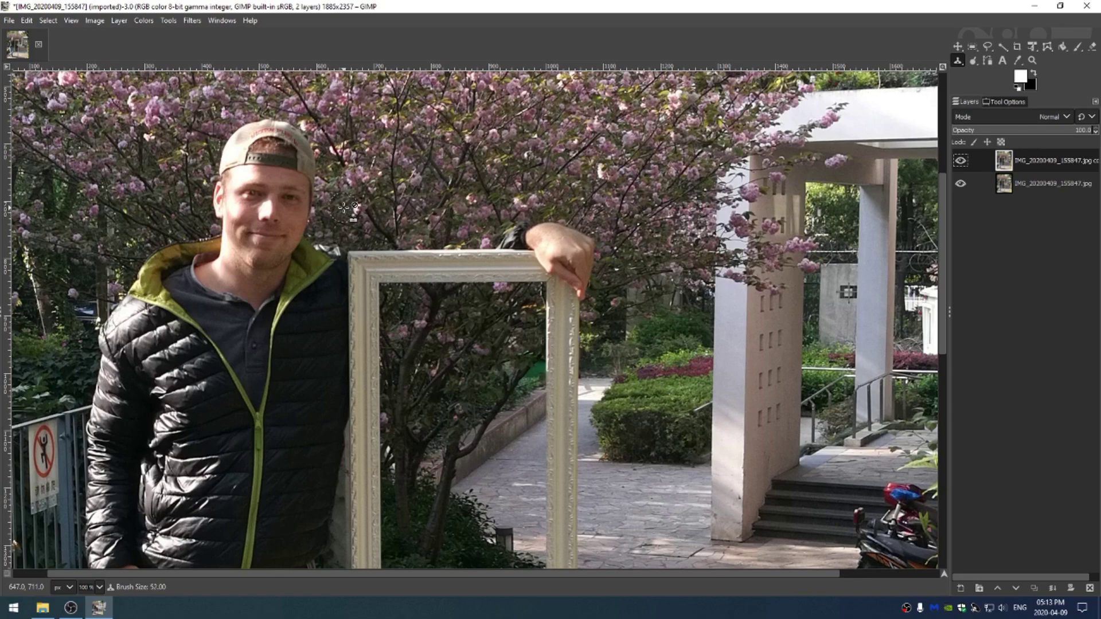
{"action": "key", "text": "]"}
{"action": "key", "text": "]"}
{"action": "key", "text": "]"}
{"action": "key", "text": "]"}
{"action": "key", "text": "]"}
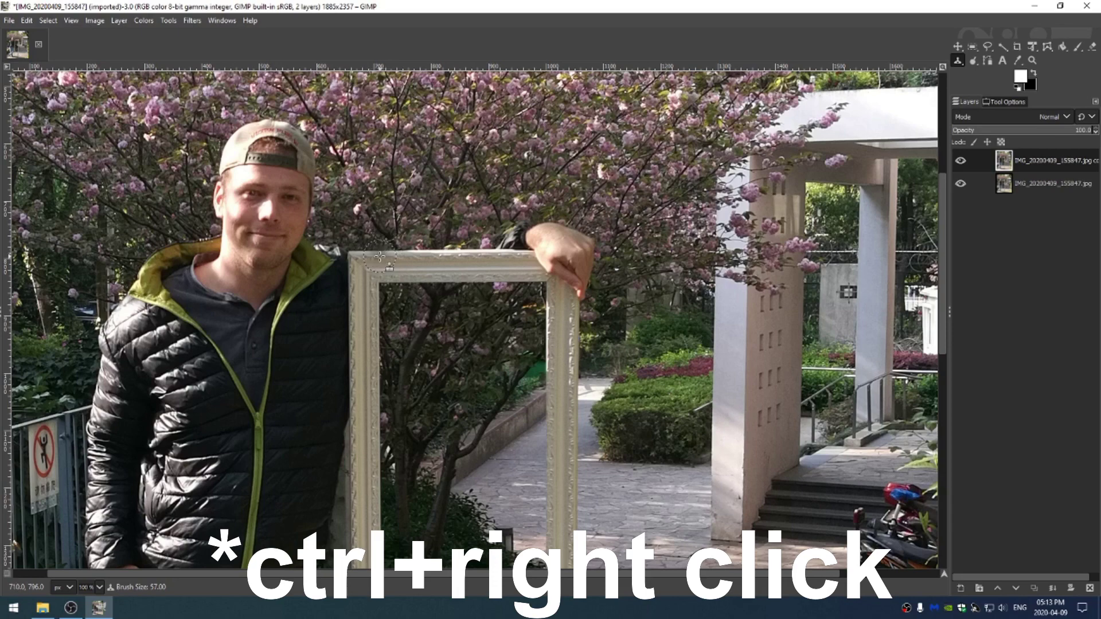
Step: Raise the clone force to 100 and set the clone source on nearby background
{"action": "left_click", "coordinate": [1018, 102]}
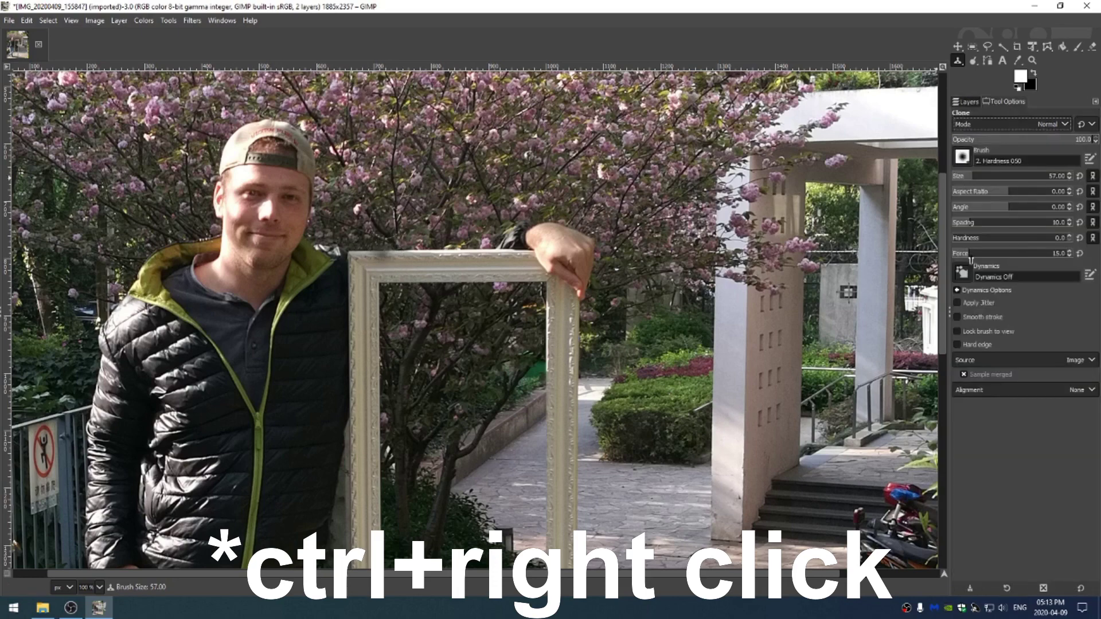
{"action": "left_click_drag", "start_coordinate": [971, 256], "coordinate": [1076, 254]}
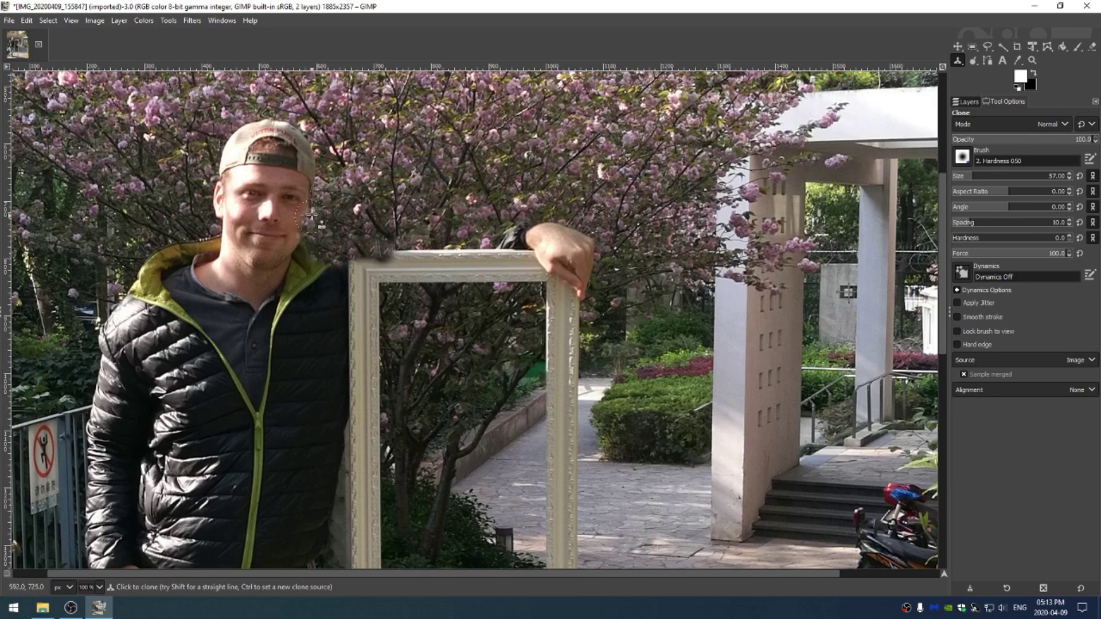
{"action": "left_click", "coordinate": [206, 129], "text": "ctrl"}
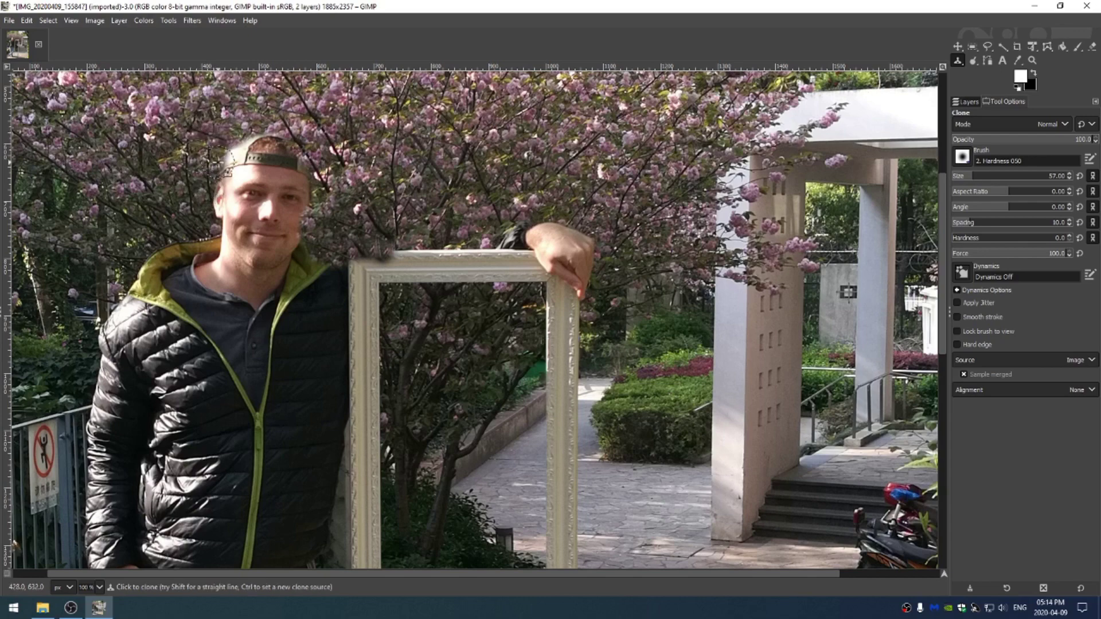
Step: Clone blossoms over the left edges of the man's head and face, then recentre the view
{"action": "mouse_move", "coordinate": [226, 171]}
{"action": "left_mouse_down"}
{"action": "mouse_move", "coordinate": [206, 212]}
{"action": "mouse_move", "coordinate": [225, 130]}
{"action": "left_mouse_up"}
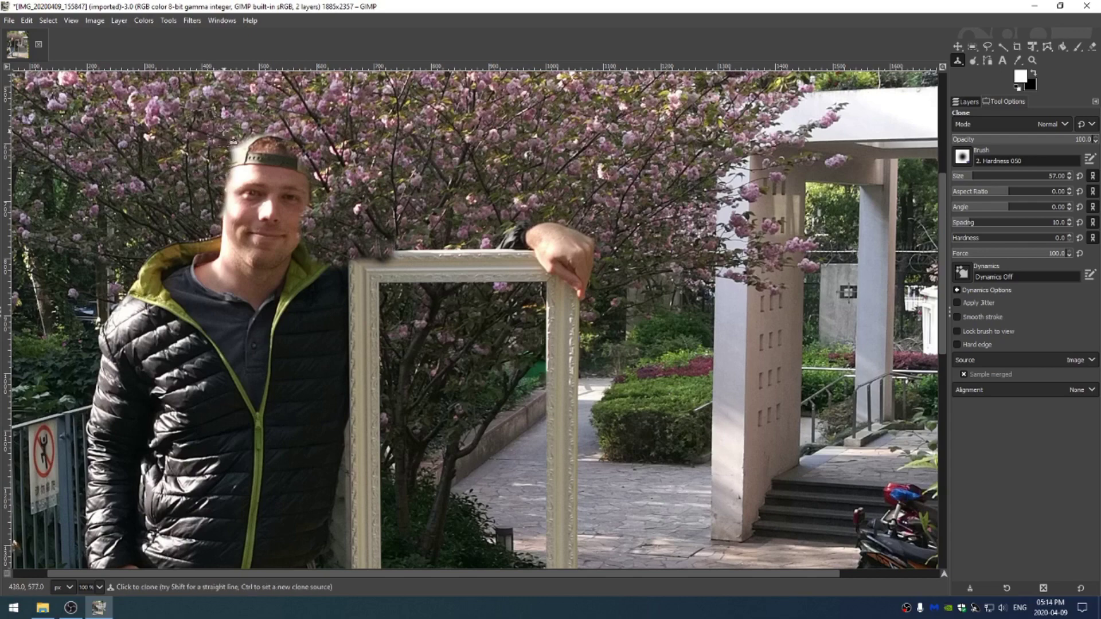
{"action": "left_click", "coordinate": [189, 211], "text": "ctrl"}
{"action": "mouse_move", "coordinate": [214, 227]}
{"action": "left_mouse_down"}
{"action": "mouse_move", "coordinate": [227, 235]}
{"action": "mouse_move", "coordinate": [218, 207]}
{"action": "mouse_move", "coordinate": [213, 228]}
{"action": "left_mouse_up"}
{"action": "mouse_move", "coordinate": [102, 350]}
{"action": "left_mouse_down"}
{"action": "mouse_move", "coordinate": [341, 279]}
{"action": "mouse_move", "coordinate": [324, 438]}
{"action": "mouse_move", "coordinate": [310, 413]}
{"action": "mouse_move", "coordinate": [338, 241]}
{"action": "mouse_move", "coordinate": [356, 291]}
{"action": "mouse_move", "coordinate": [335, 310]}
{"action": "mouse_move", "coordinate": [328, 348]}
{"action": "left_mouse_up"}
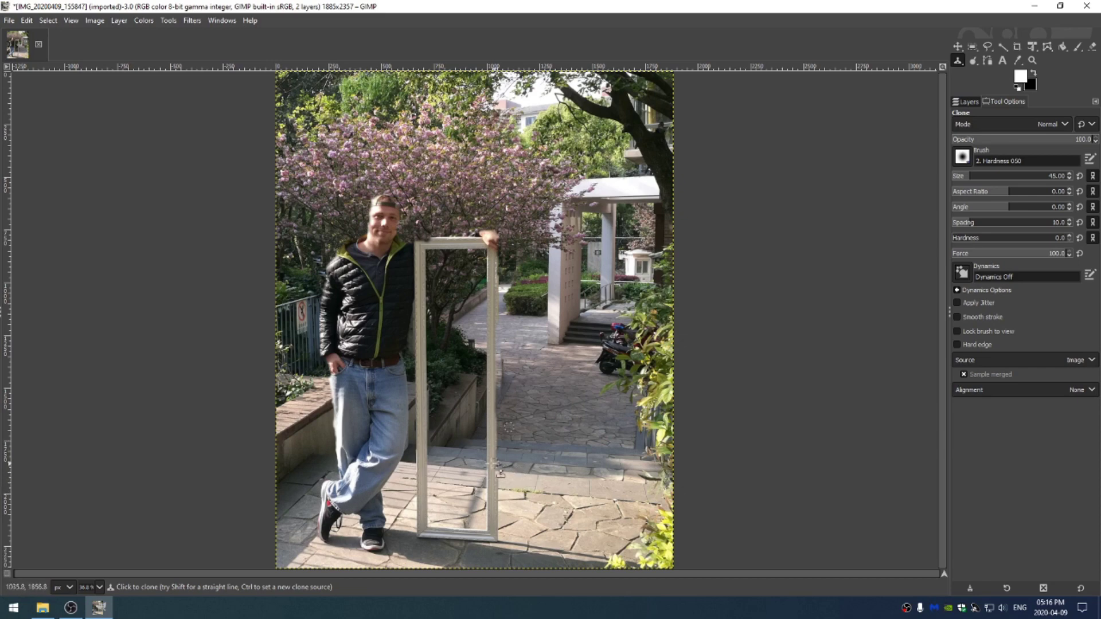
Step: Apply a Gaussian Blur with size 7.91 to the duplicated photo layer
{"action": "left_click", "coordinate": [967, 102]}
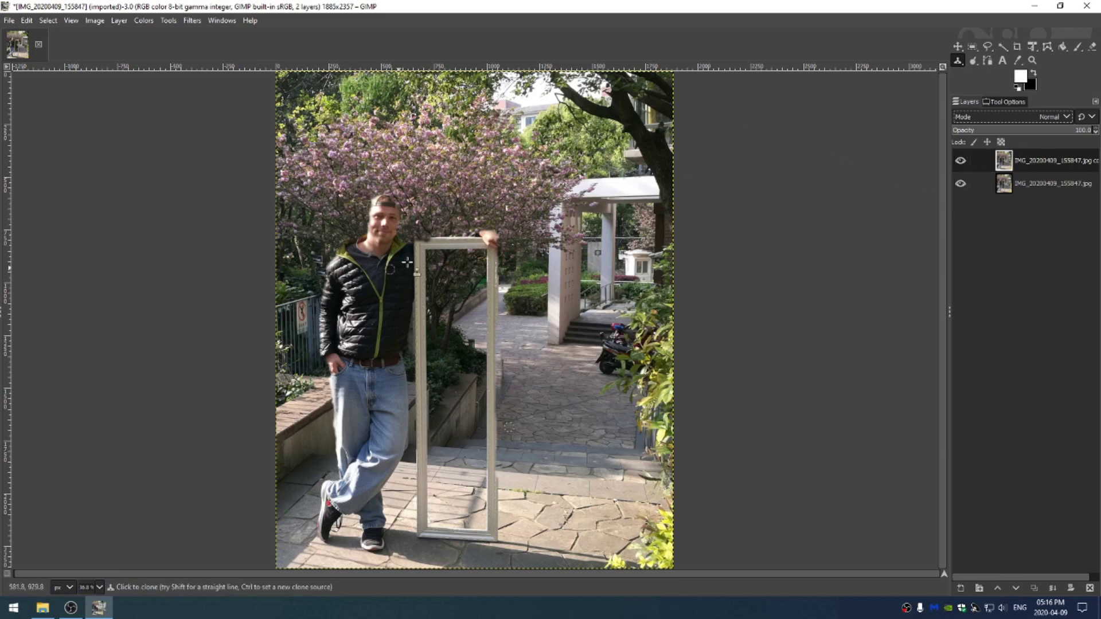
{"action": "left_click", "coordinate": [189, 21]}
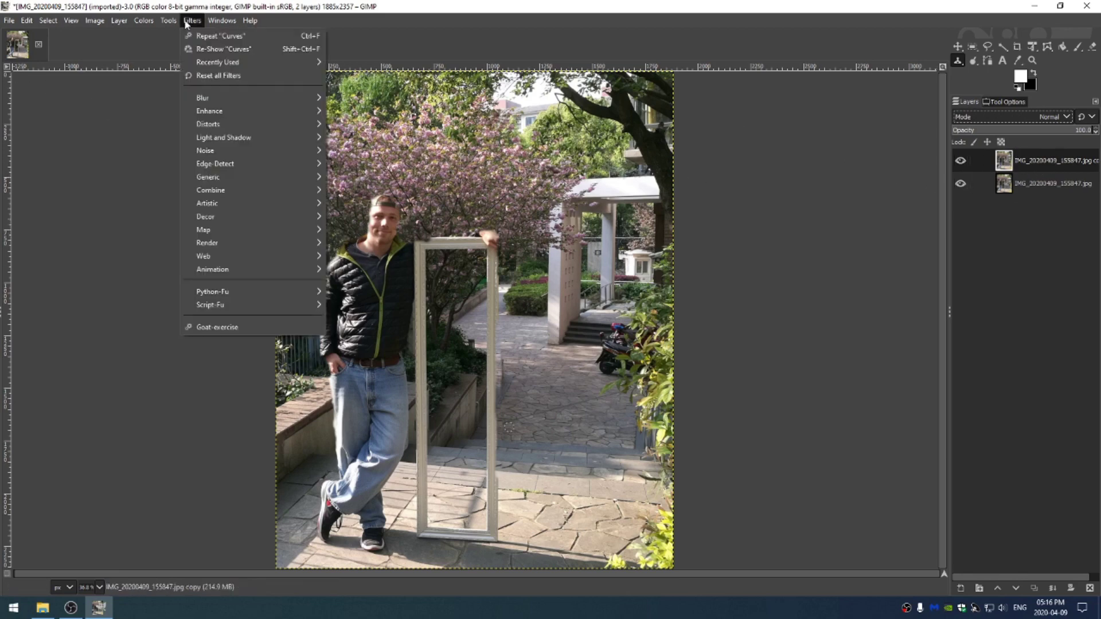
{"action": "mouse_move", "coordinate": [223, 99]}
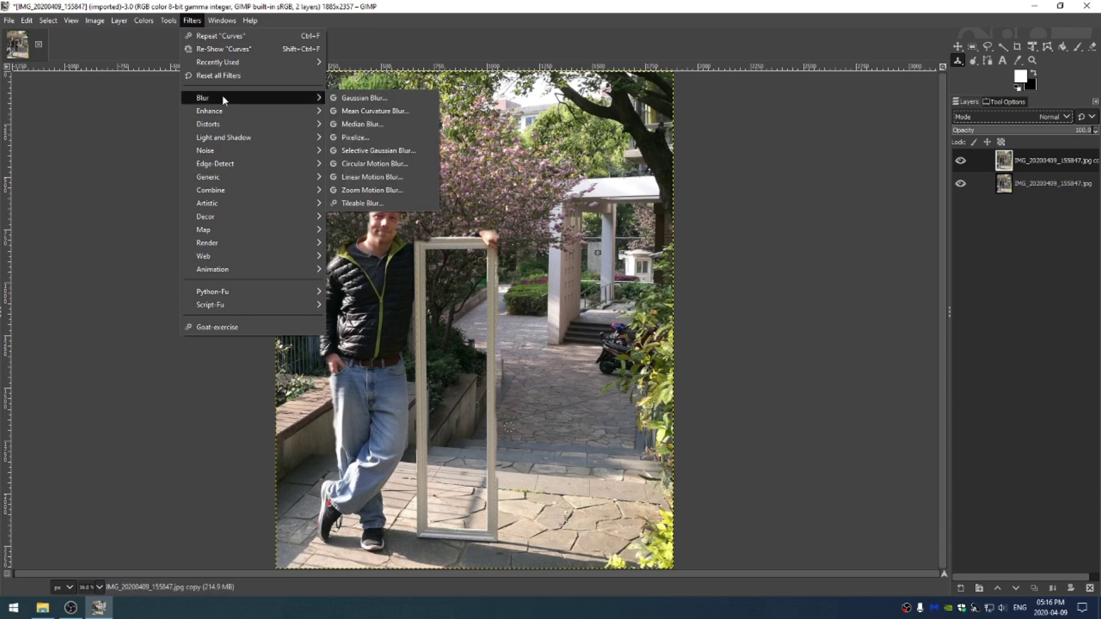
{"action": "left_click", "coordinate": [365, 98]}
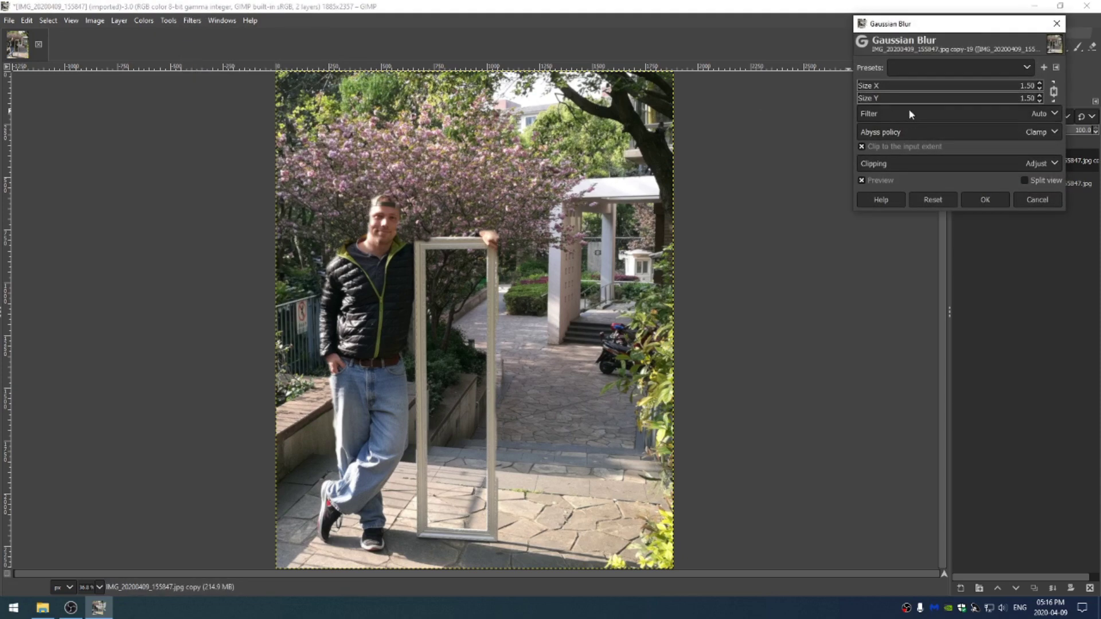
{"action": "left_click_drag", "start_coordinate": [891, 88], "coordinate": [873, 90]}
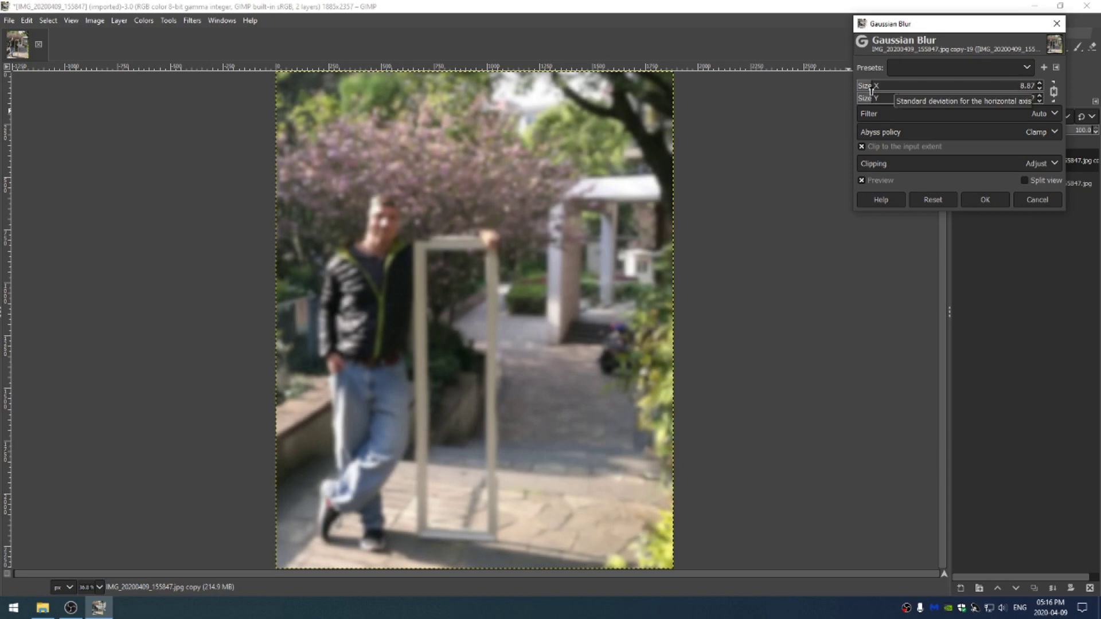
{"action": "left_click_drag", "start_coordinate": [871, 90], "coordinate": [1024, 92]}
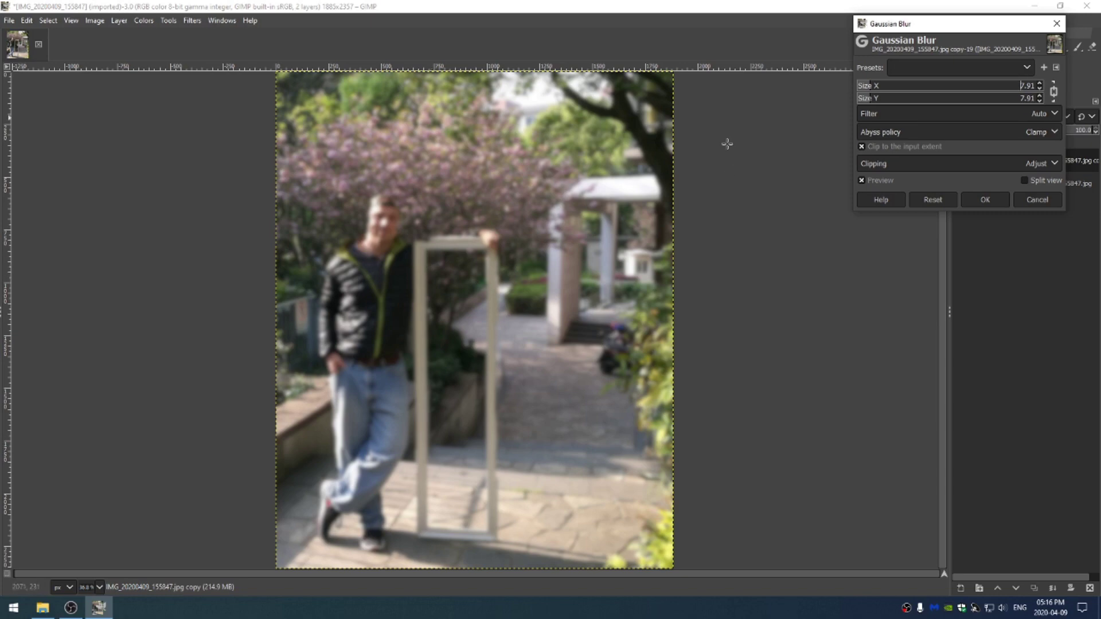
{"action": "left_click", "coordinate": [982, 200]}
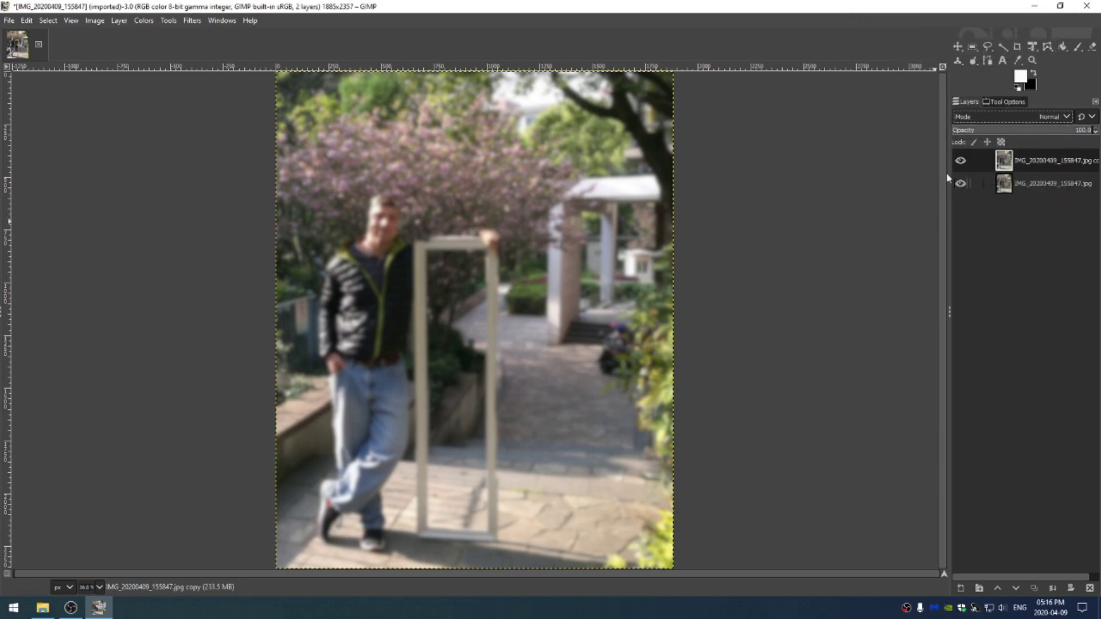
Step: Move the blurred copy below the original, then start a freehand outline up the jeans edge
{"action": "left_click_drag", "start_coordinate": [1084, 155], "coordinate": [1053, 238]}
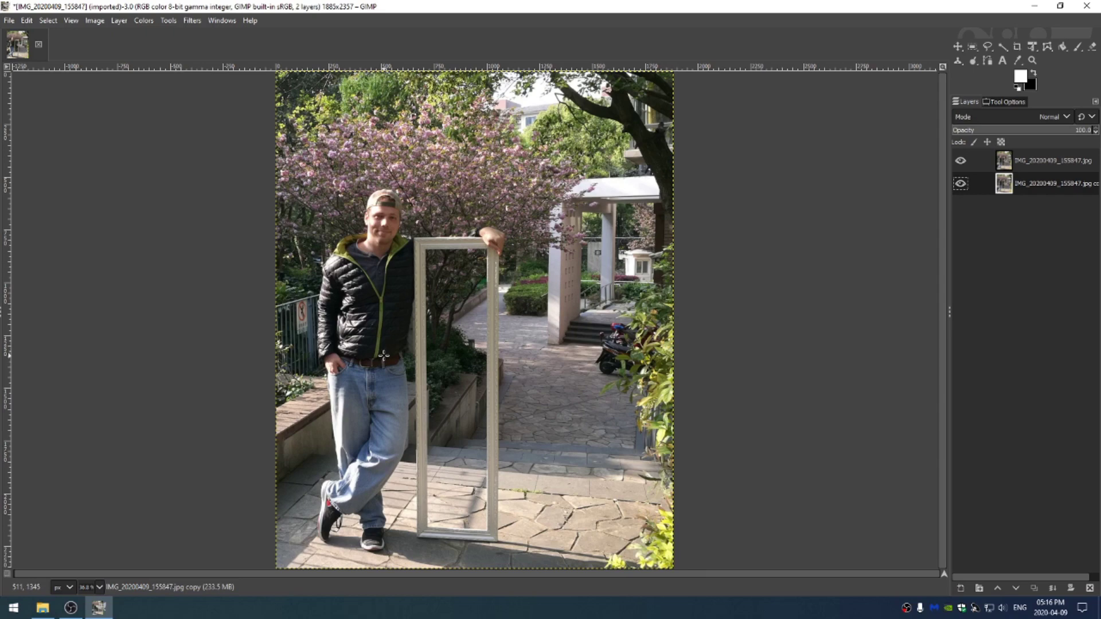
{"action": "key", "text": "f"}
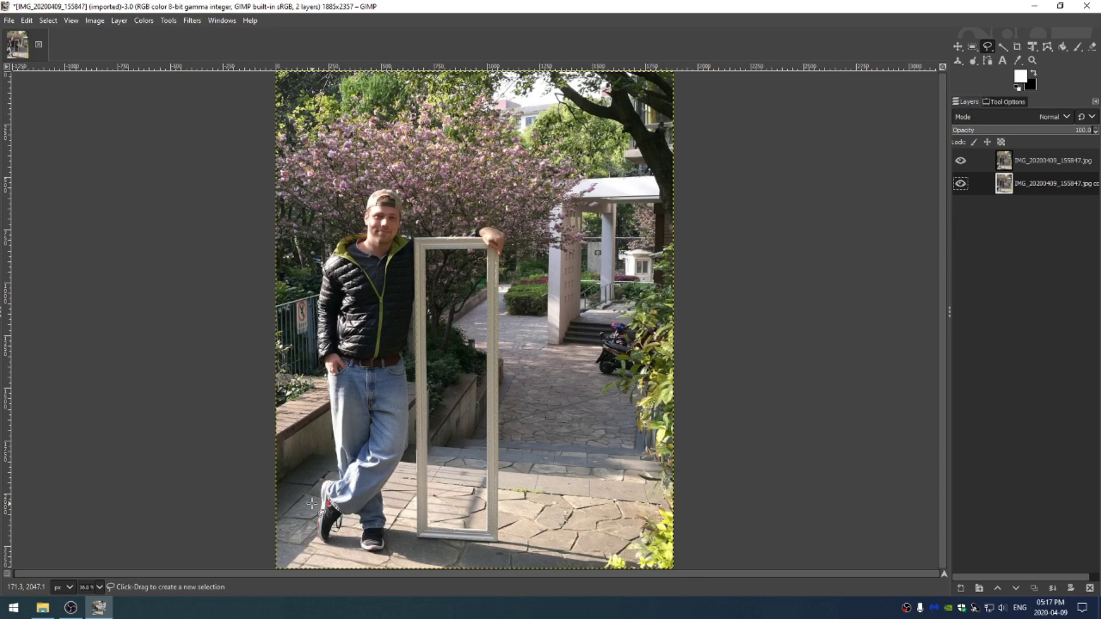
{"action": "scroll", "coordinate": [312, 504], "scroll_direction": "up", "scroll_amount": 7}
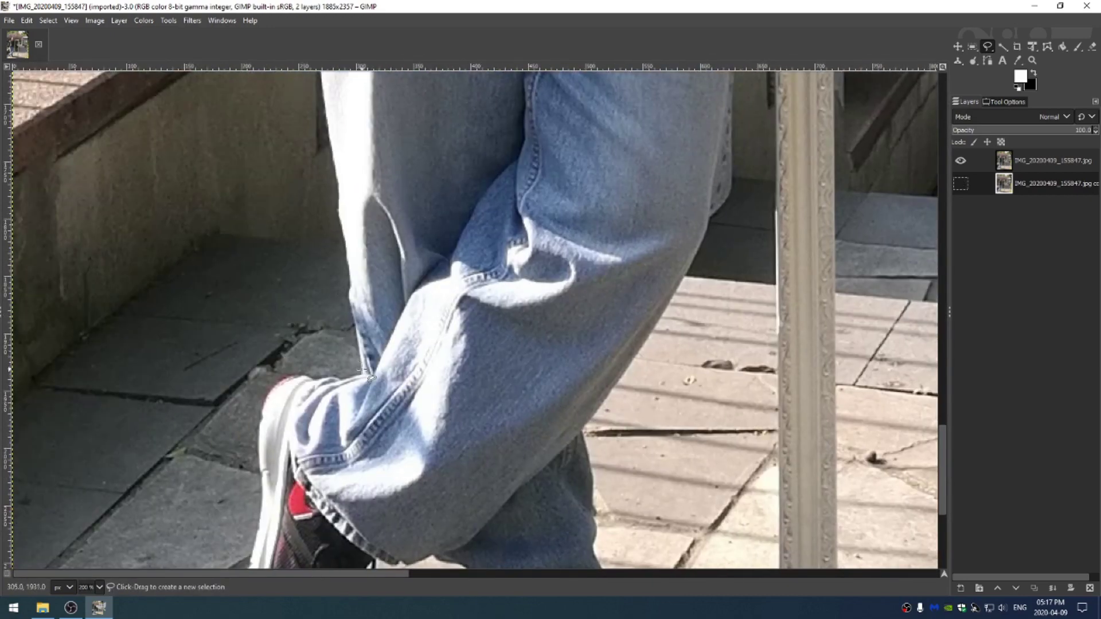
{"action": "left_click", "coordinate": [365, 373]}
{"action": "left_click", "coordinate": [349, 295]}
{"action": "left_click", "coordinate": [347, 238]}
{"action": "left_click", "coordinate": [342, 221]}
{"action": "left_click", "coordinate": [341, 204]}
{"action": "left_click", "coordinate": [341, 190]}
{"action": "key", "text": "space"}
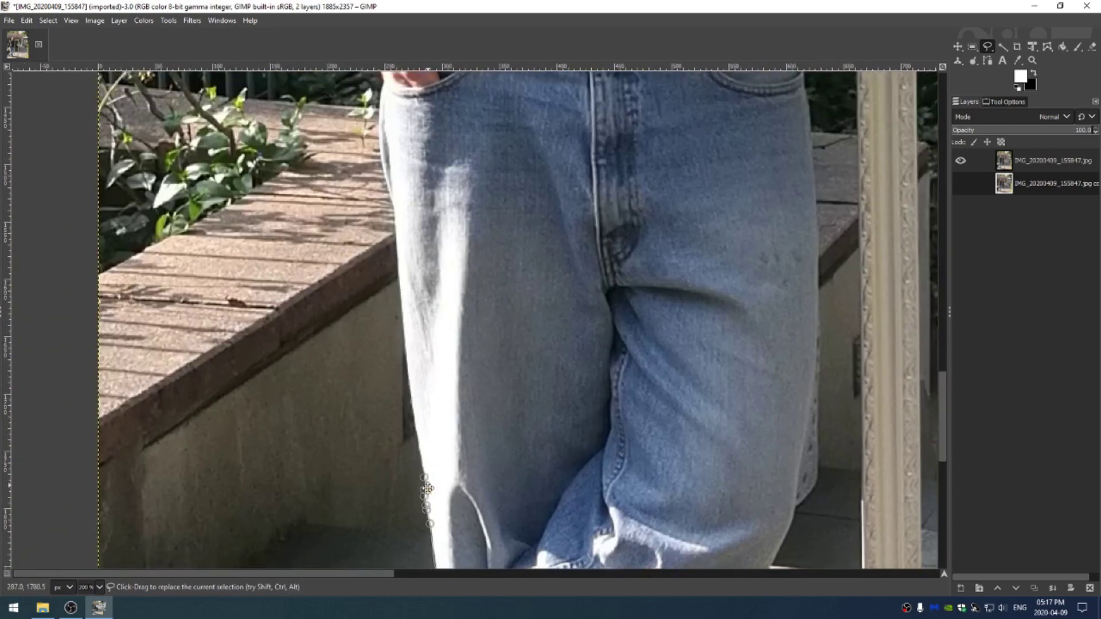
{"action": "left_click", "coordinate": [418, 383]}
{"action": "left_click", "coordinate": [409, 334]}
{"action": "left_click", "coordinate": [397, 276]}
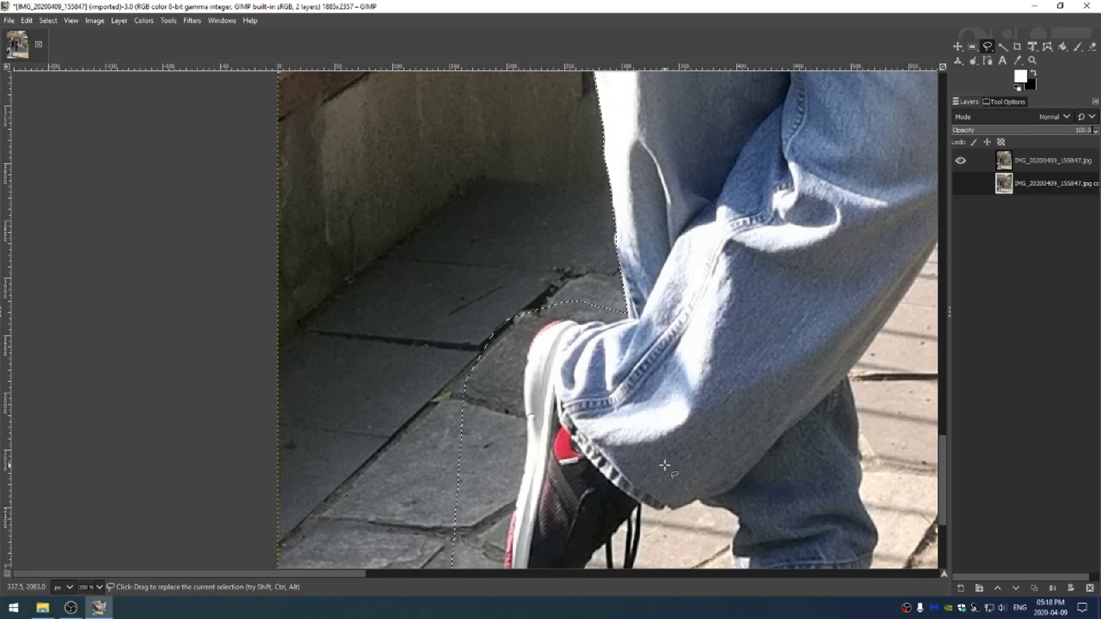
Step: Continue the freehand outline along the frame edge and down the jacket
{"action": "key", "text": "shift+ctrl+j"}
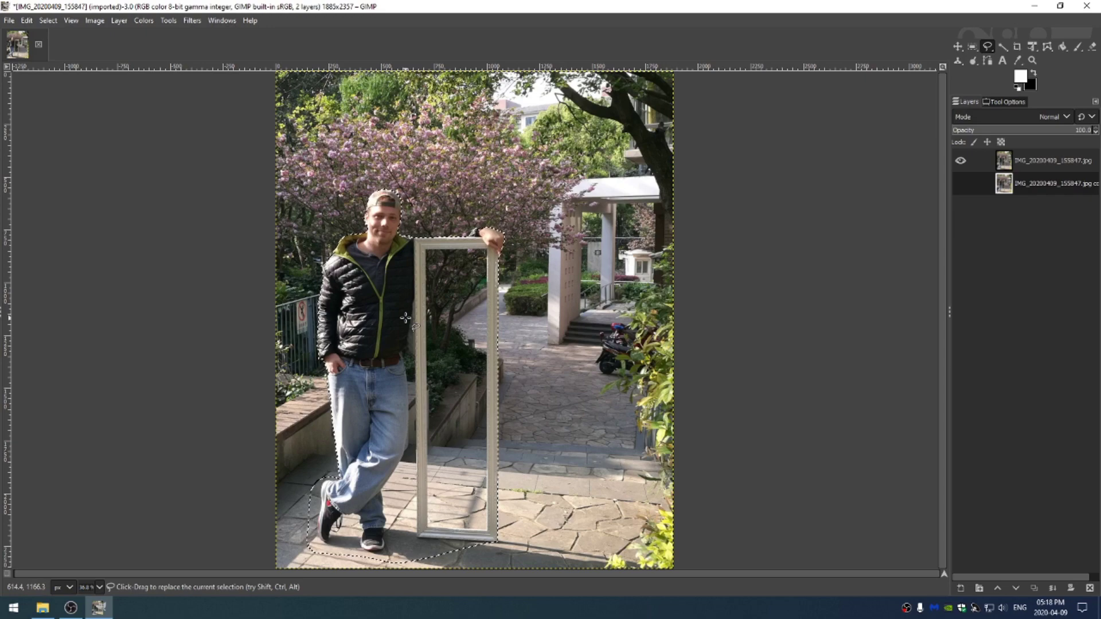
{"action": "key", "text": "plus"}
{"action": "key", "text": "plus"}
{"action": "key", "text": "plus"}
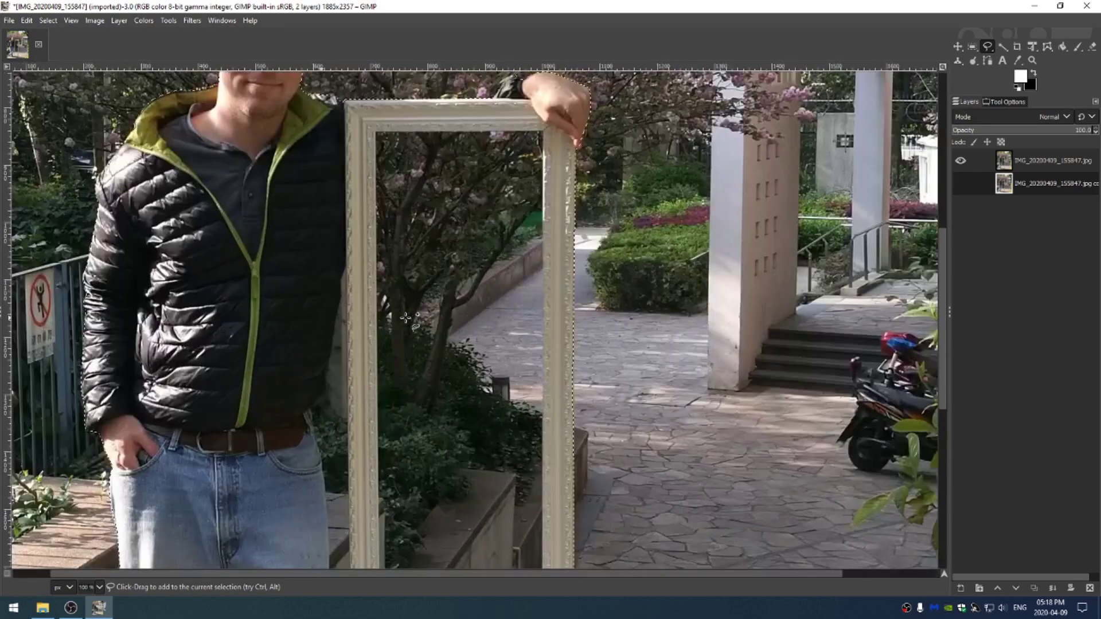
{"action": "key", "text": "plus"}
{"action": "key", "text": "plus"}
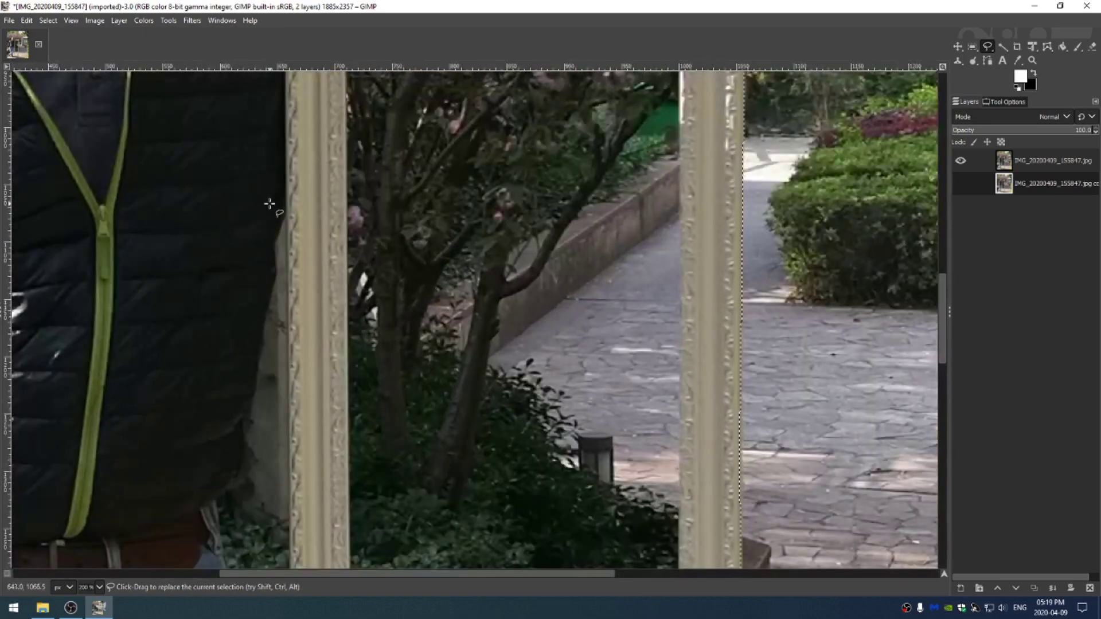
{"action": "left_click", "coordinate": [289, 217], "text": "ctrl"}
{"action": "left_click", "coordinate": [276, 243]}
{"action": "mouse_move", "coordinate": [273, 277]}
{"action": "left_mouse_down"}
{"action": "mouse_move", "coordinate": [249, 406]}
{"action": "mouse_move", "coordinate": [249, 323]}
{"action": "mouse_move", "coordinate": [265, 408]}
{"action": "left_mouse_up"}
{"action": "scroll", "coordinate": [251, 386], "scroll_direction": "down", "scroll_amount": 3}
{"action": "left_click", "coordinate": [266, 402]}
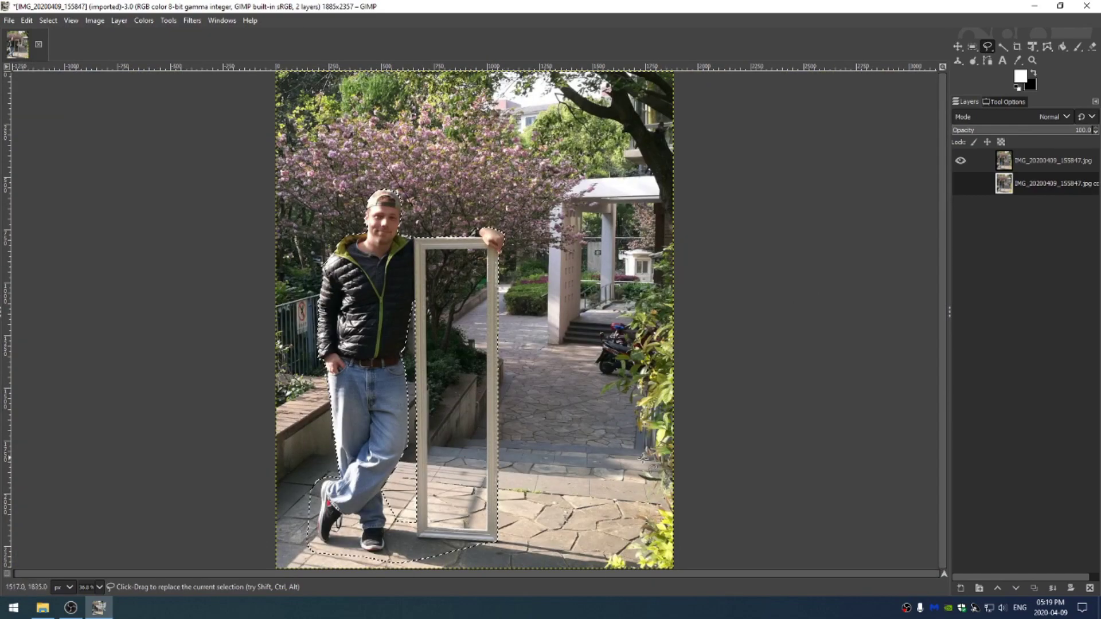
Step: Show the blurred layer and make the sharp upper layer active, previewing the blur
{"action": "left_click", "coordinate": [961, 184]}
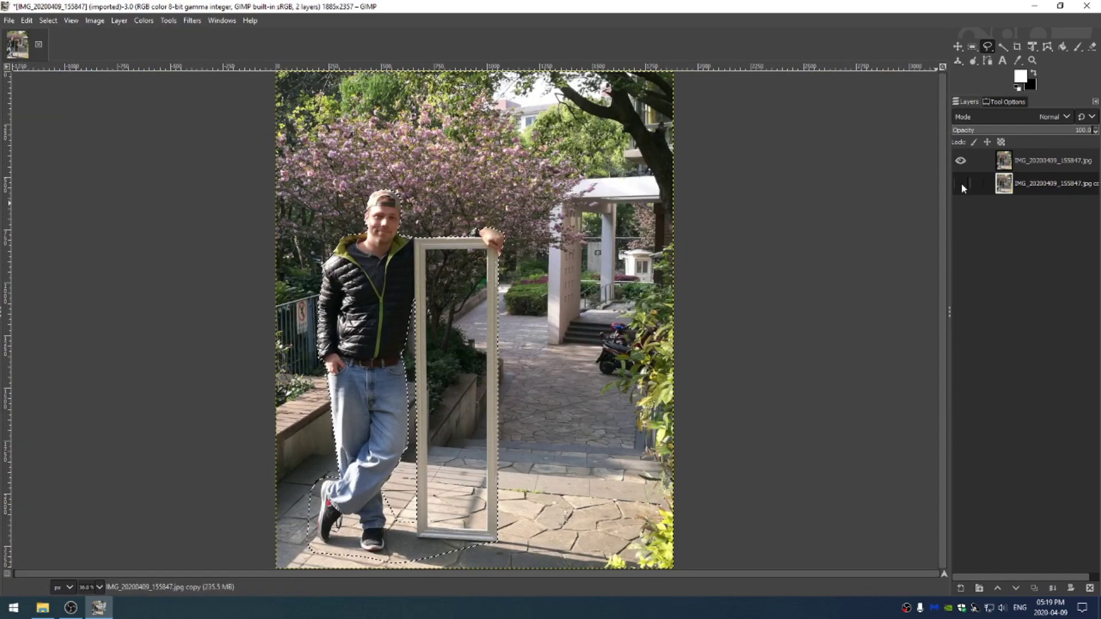
{"action": "left_click", "coordinate": [1025, 166]}
{"action": "left_click", "coordinate": [962, 162]}
{"action": "left_click", "coordinate": [961, 161]}
{"action": "left_click", "coordinate": [961, 162]}
{"action": "left_click", "coordinate": [961, 161]}
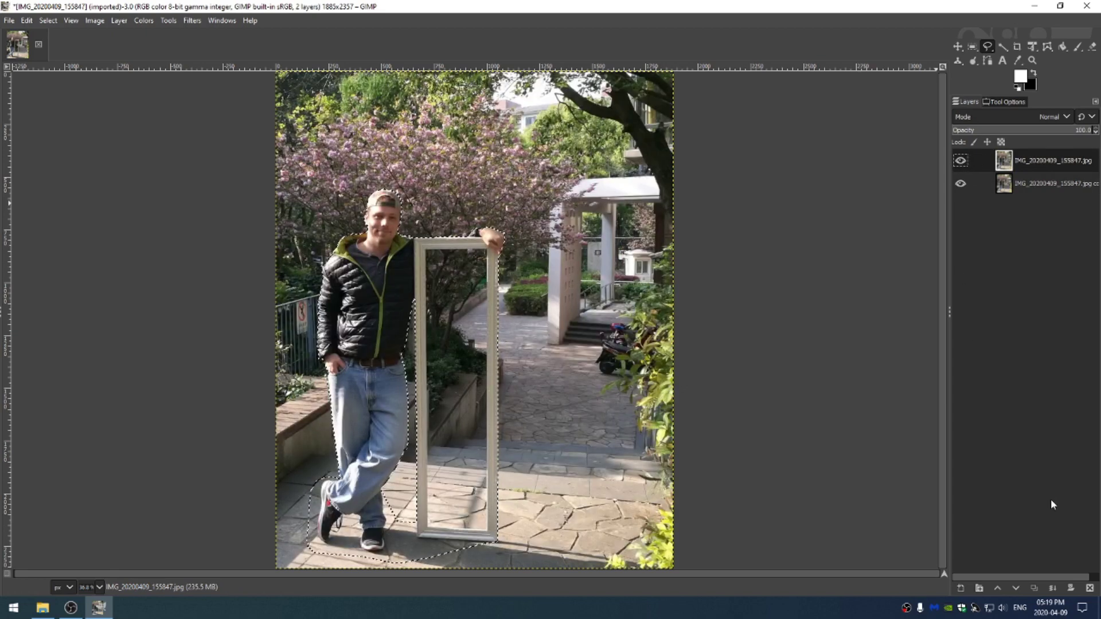
Step: Add a black layer mask to the sharp layer and fill it white inside the selection
{"action": "left_click", "coordinate": [1071, 588]}
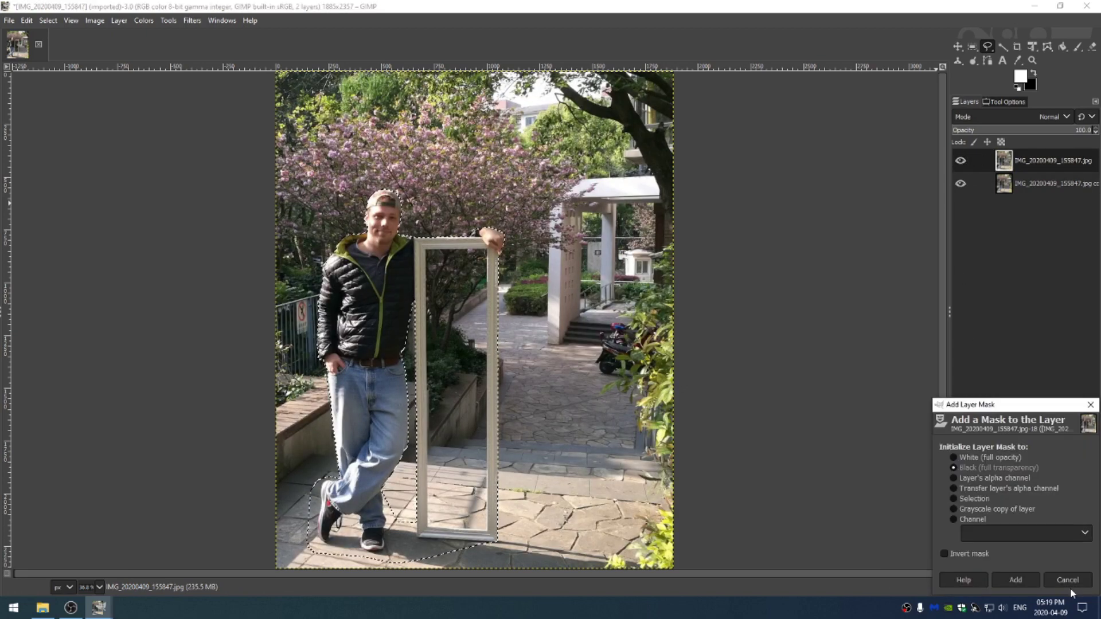
{"action": "left_click", "coordinate": [1014, 580]}
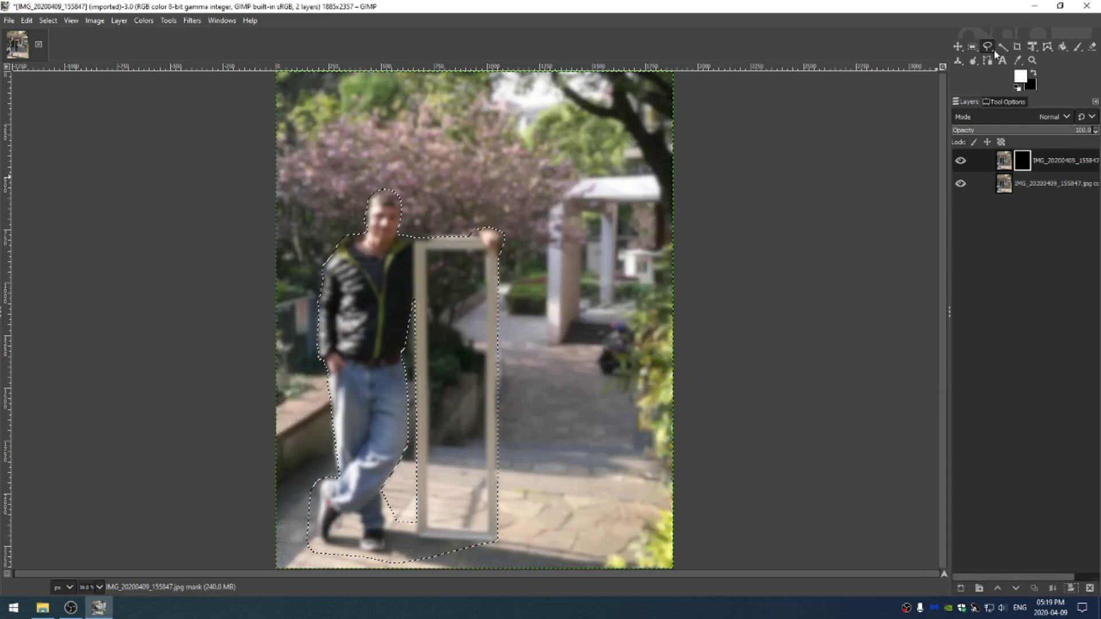
{"action": "left_click", "coordinate": [1063, 47]}
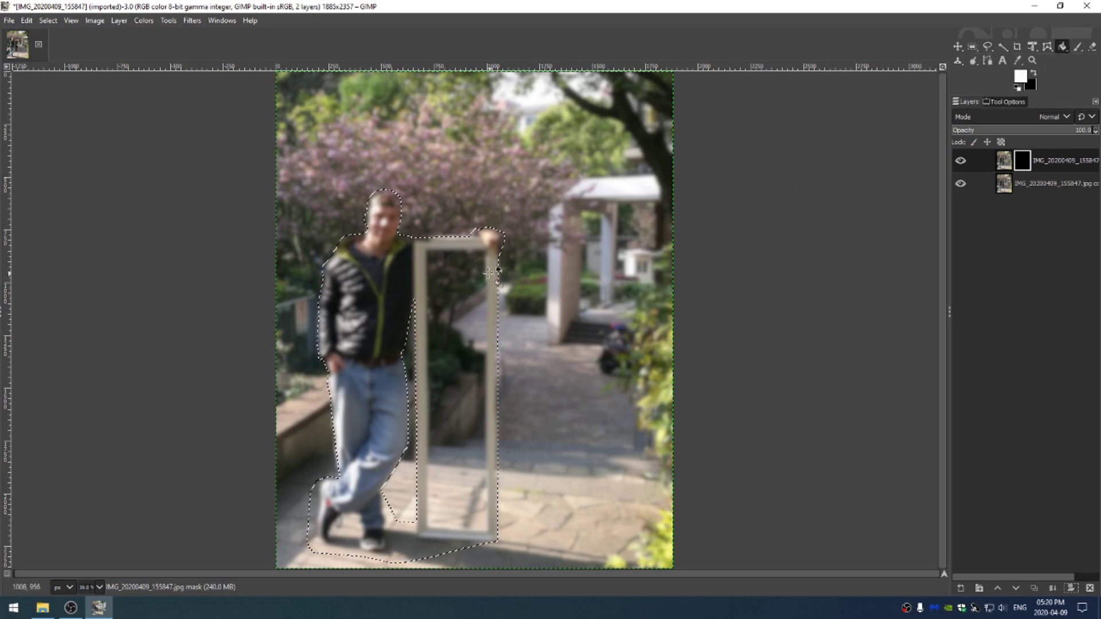
{"action": "left_click", "coordinate": [381, 285]}
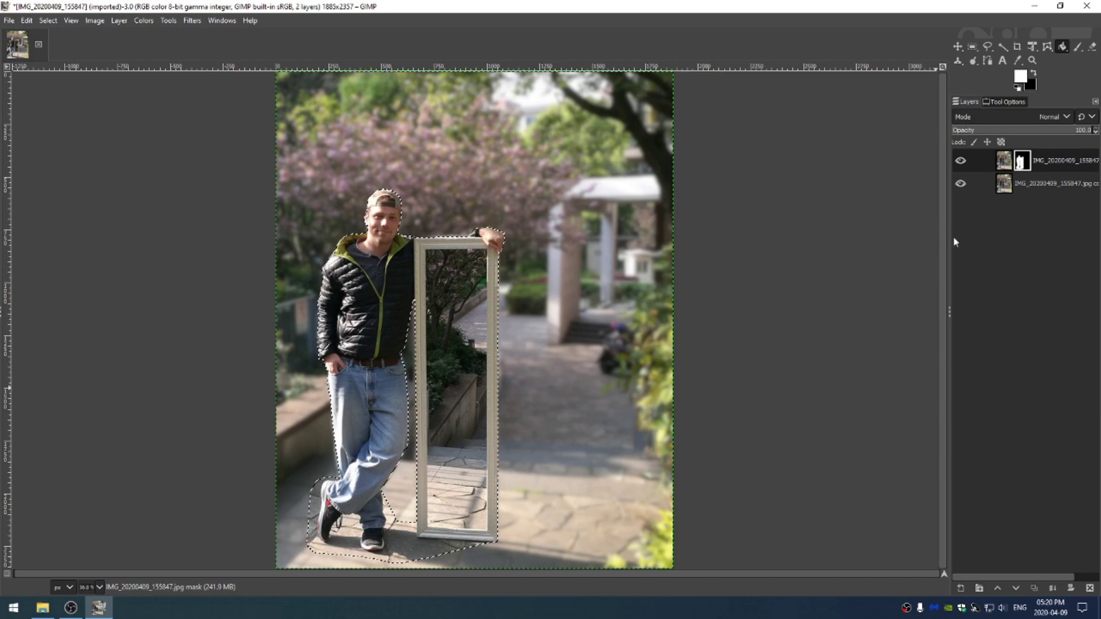
Step: Switch to an enlarged Paintbrush and invert the selection
{"action": "left_click", "coordinate": [1079, 46]}
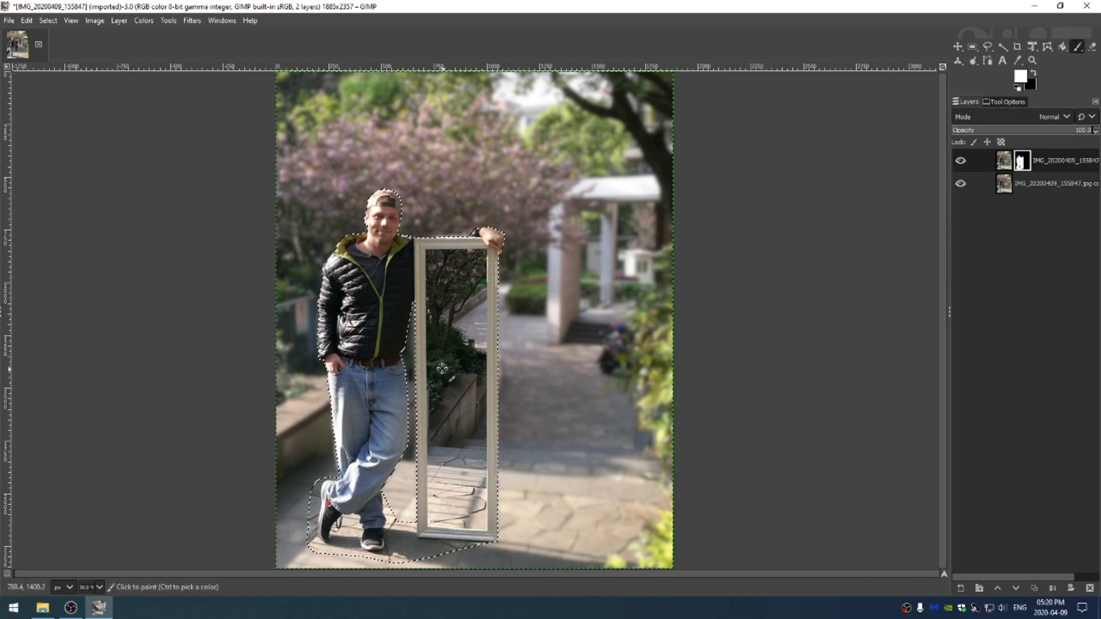
{"action": "key", "text": "bracketright"}
{"action": "key", "text": "bracketright"}
{"action": "key", "text": "bracketright"}
{"action": "key", "text": "bracketright"}
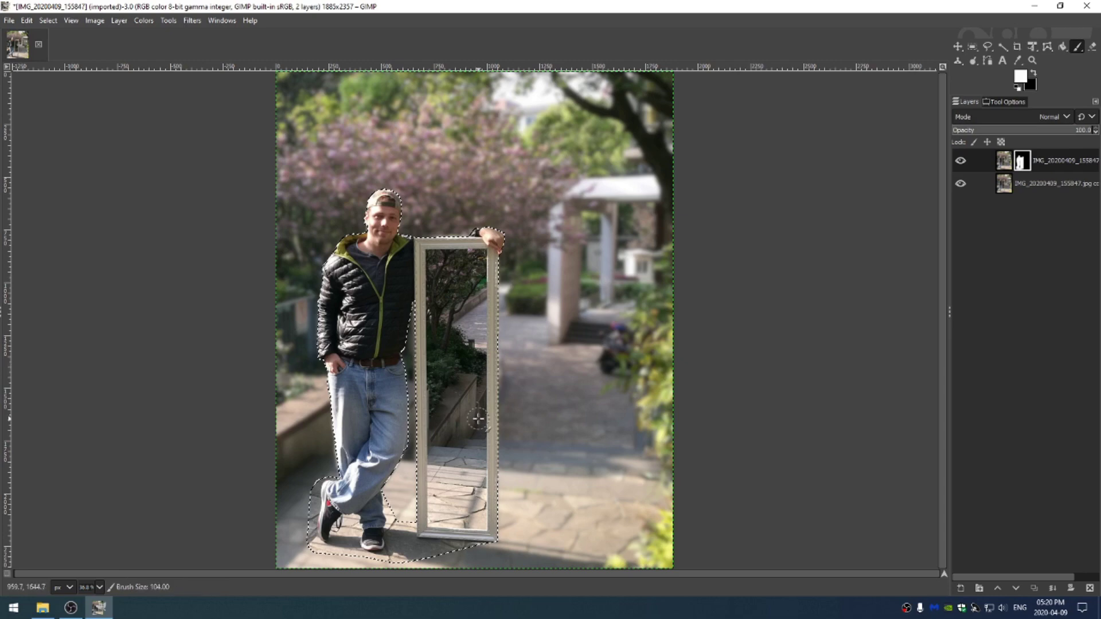
{"action": "key", "text": "bracketright"}
{"action": "key", "text": "bracketright"}
{"action": "key", "text": "ctrl+i"}
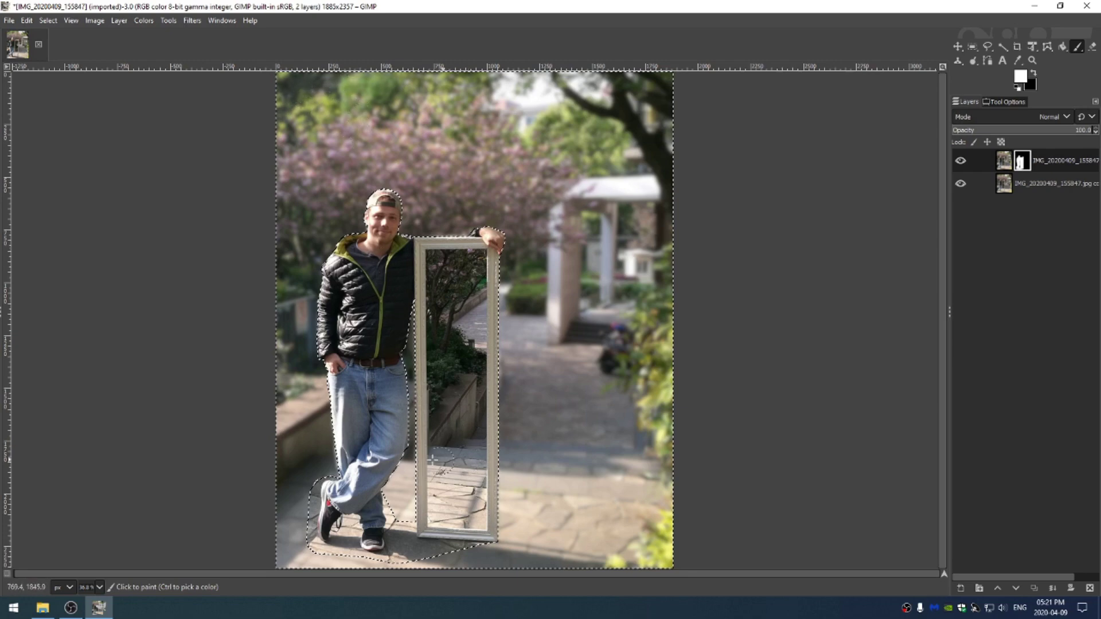
Step: Set the brush size to 840 and paint the ground near the feet back to sharp
{"action": "left_click", "coordinate": [1005, 102]}
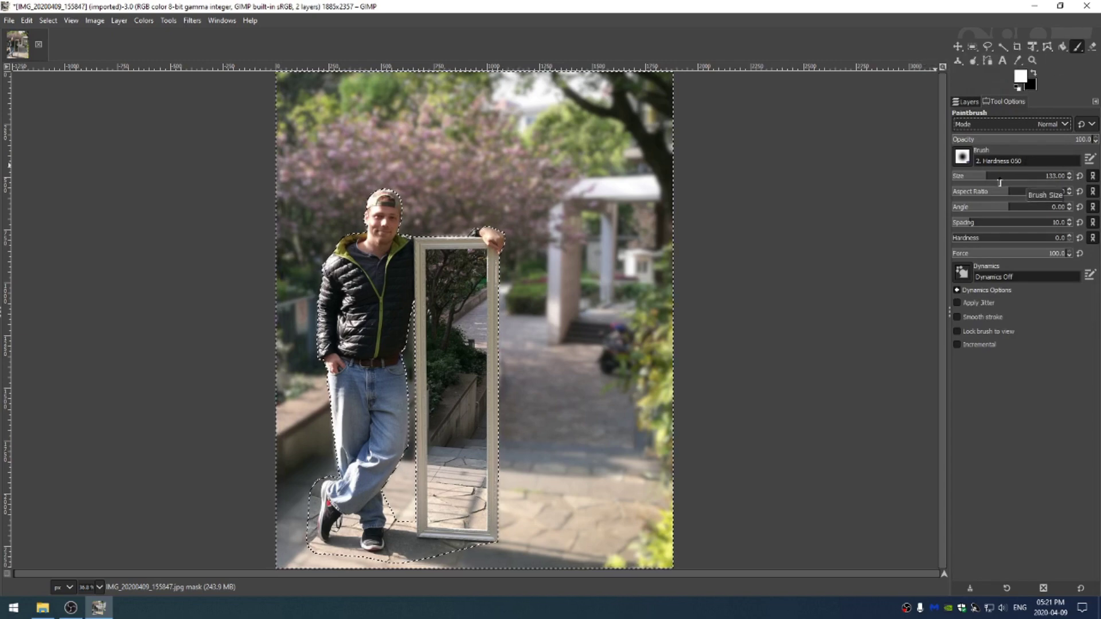
{"action": "left_click", "coordinate": [1009, 179]}
{"action": "left_click_drag", "start_coordinate": [1009, 184], "coordinate": [1055, 180]}
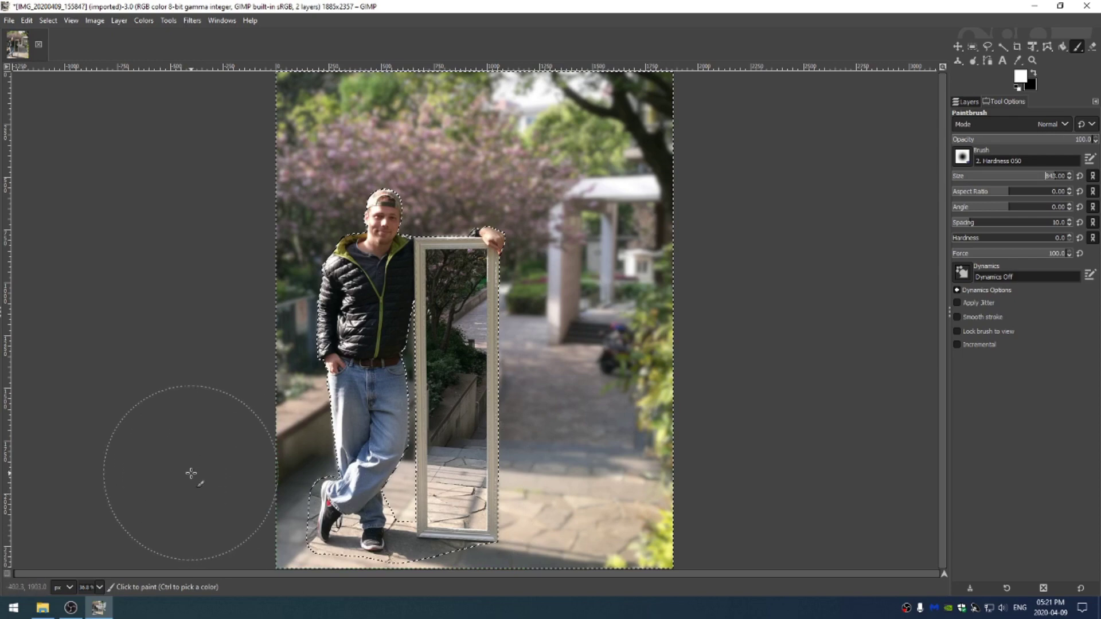
{"action": "left_click_drag", "start_coordinate": [147, 472], "coordinate": [544, 492]}
{"action": "scroll", "coordinate": [736, 402], "scroll_direction": "down", "scroll_amount": 3}
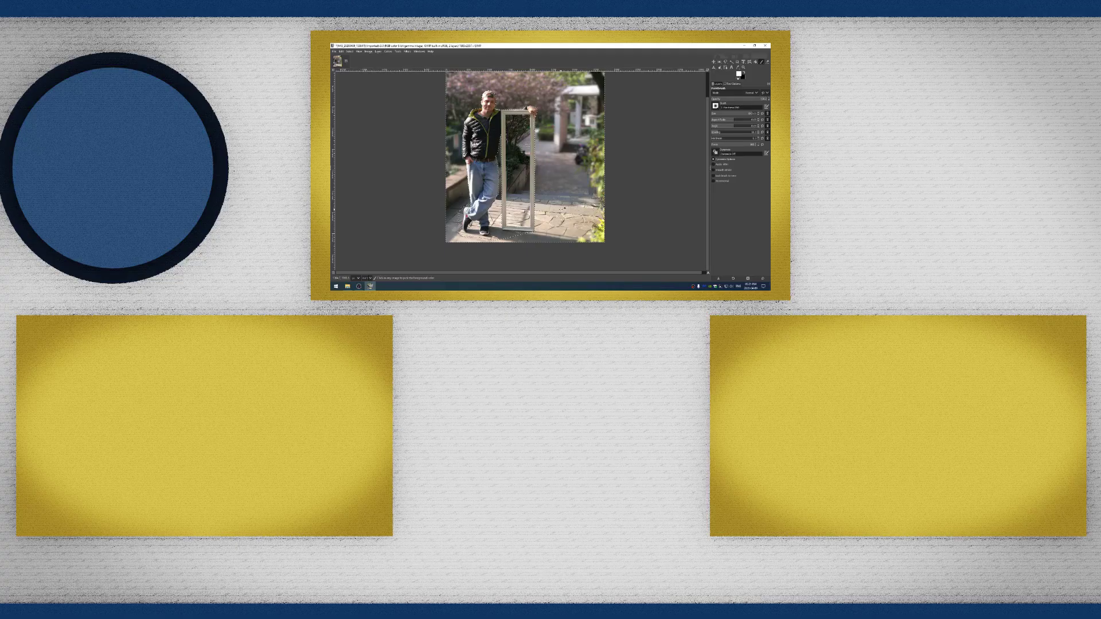
Step: Paint over the paving at the lower right on the layer mask
{"action": "left_click_drag", "start_coordinate": [563, 209], "coordinate": [563, 215]}
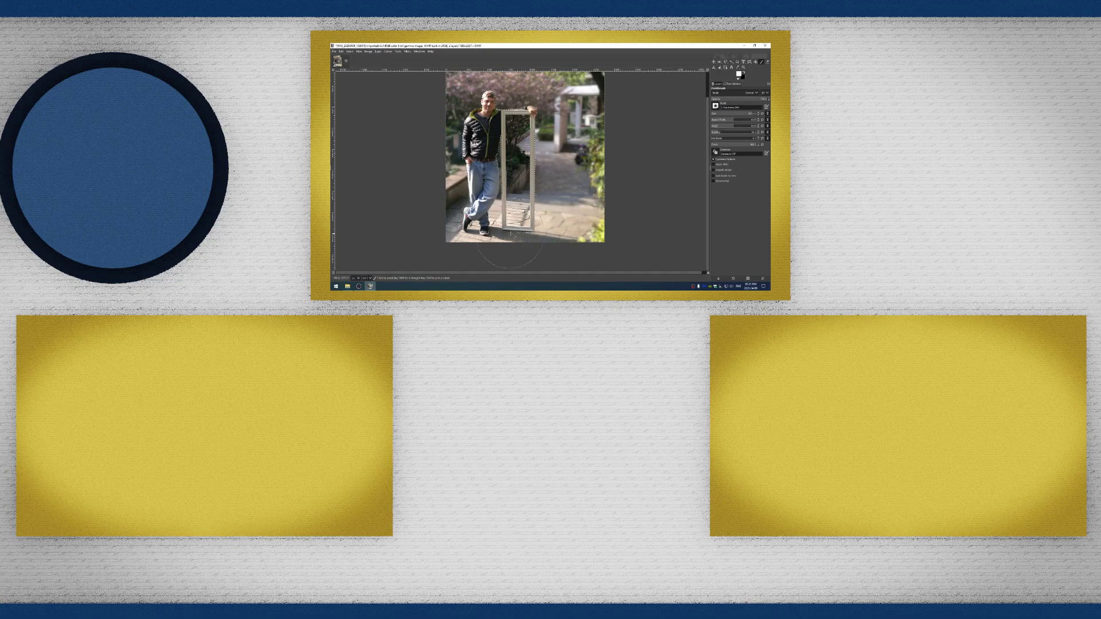